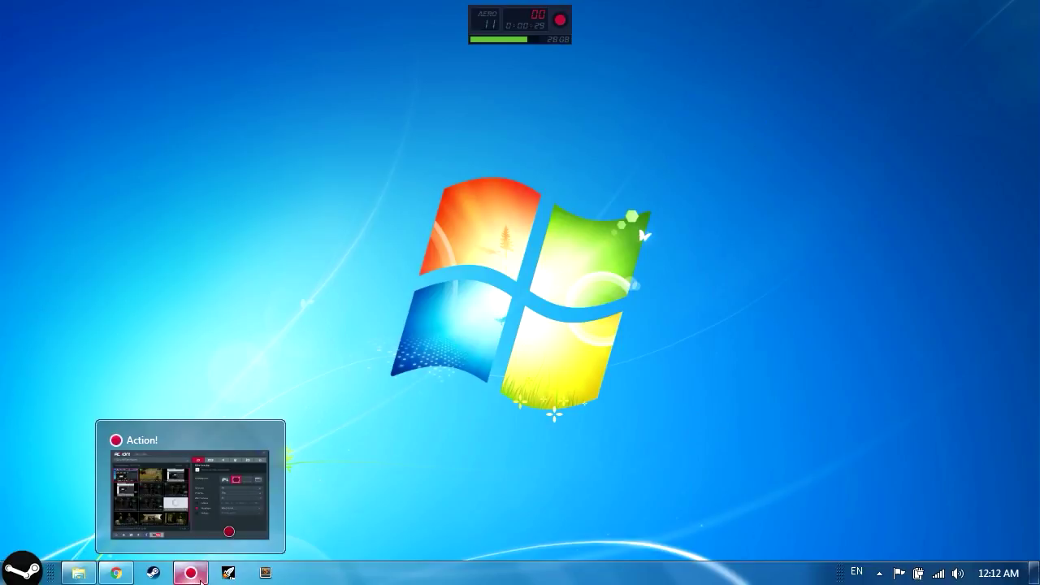
Bring up Chrome on the MEGA download page for MaVePro14ByPsicoYT.rar (421.2 MB)
left_click(117, 573)
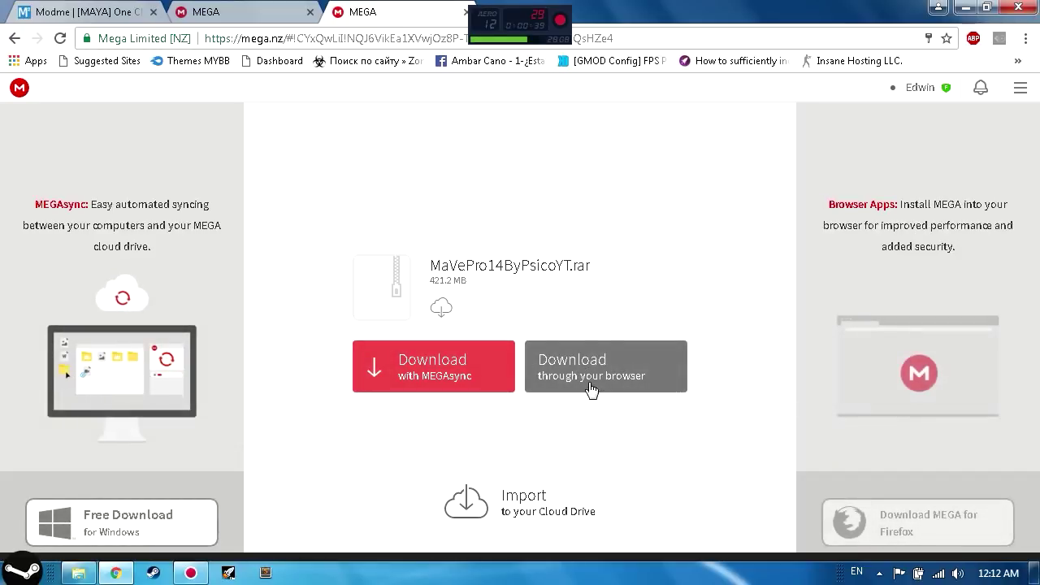
Open MaVePro14ByPsicoYT.rar from Downloads in WinRAR, browse its MAGIX Vegas Pro 14 folder, then close it
left_click(78, 574)
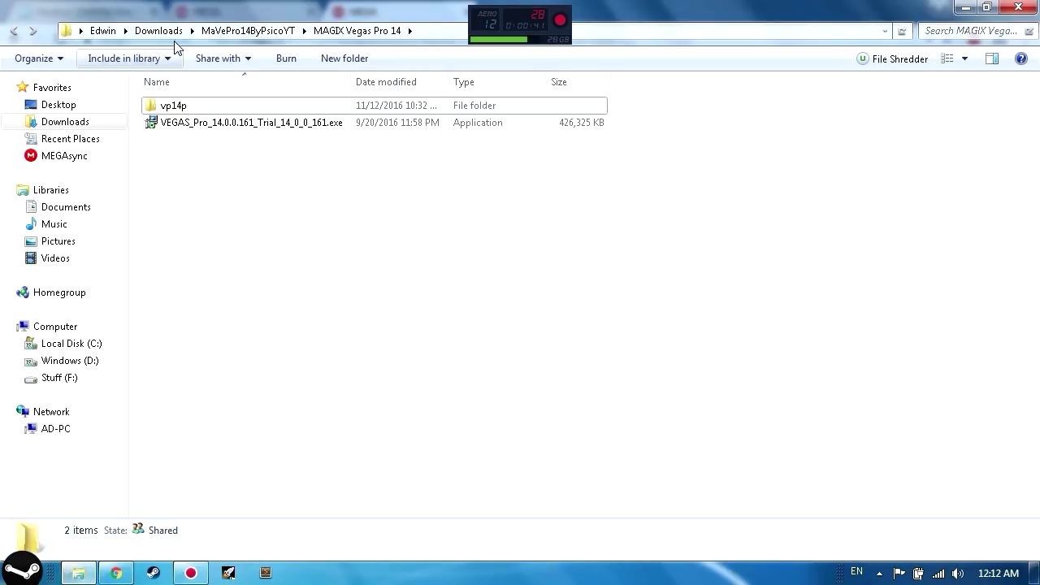
left_click(166, 34)
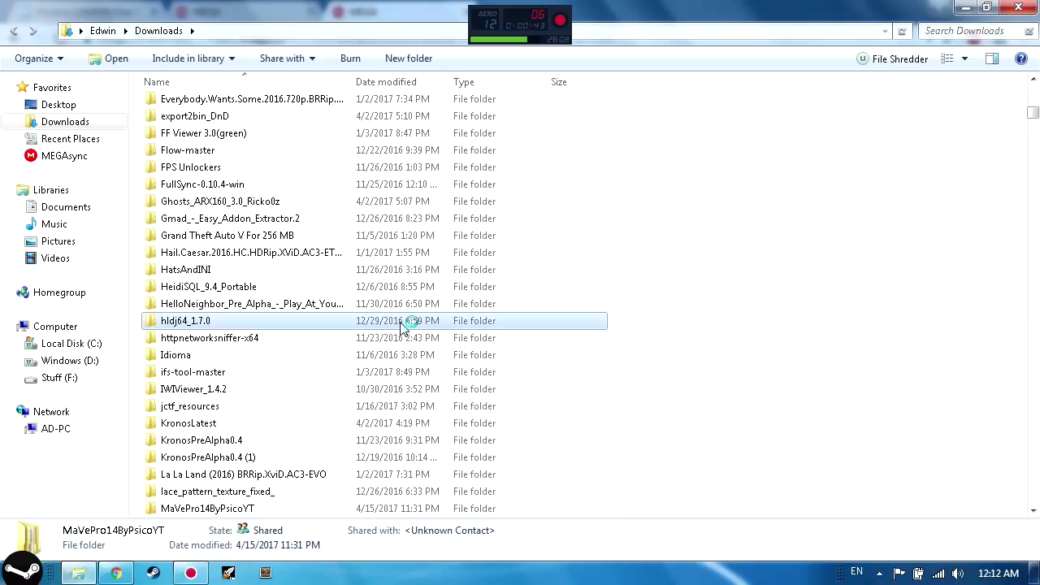
key("m")
key("m")
key("m")
key("m")
key("m")
key("m")
key("m")
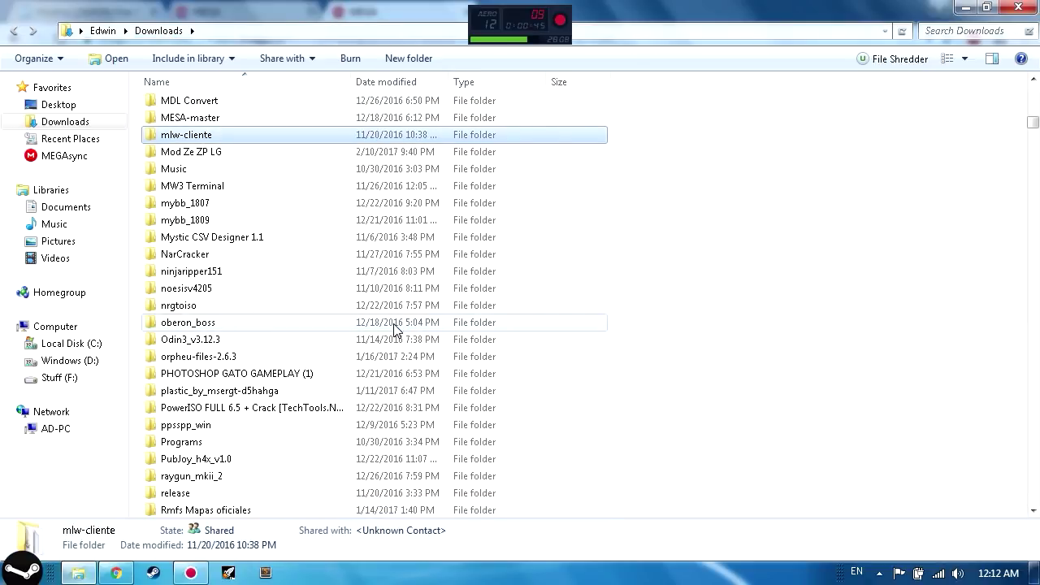
key("m")
key("m")
key("m")
key("m")
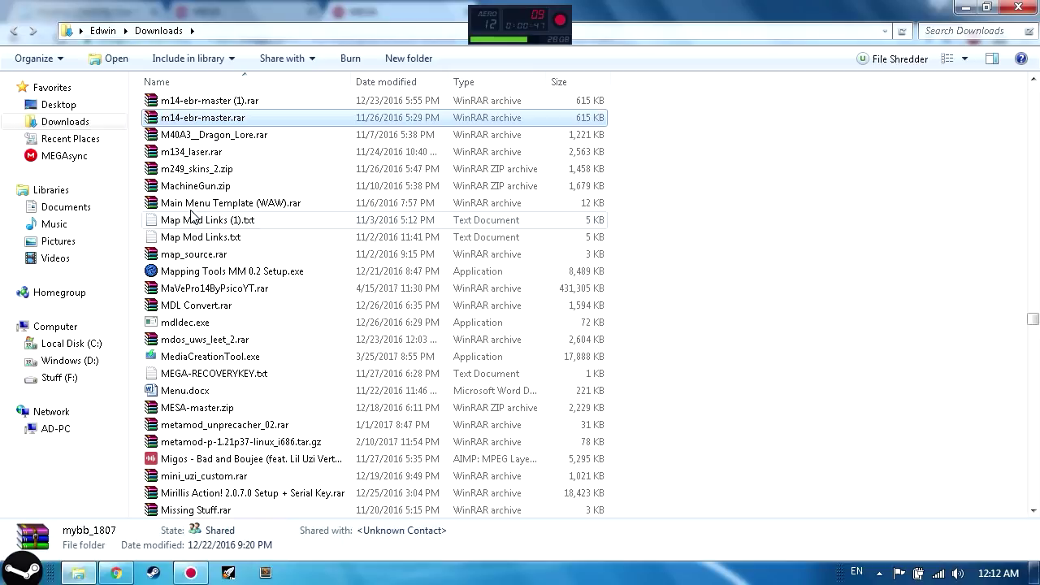
double_click(242, 289)
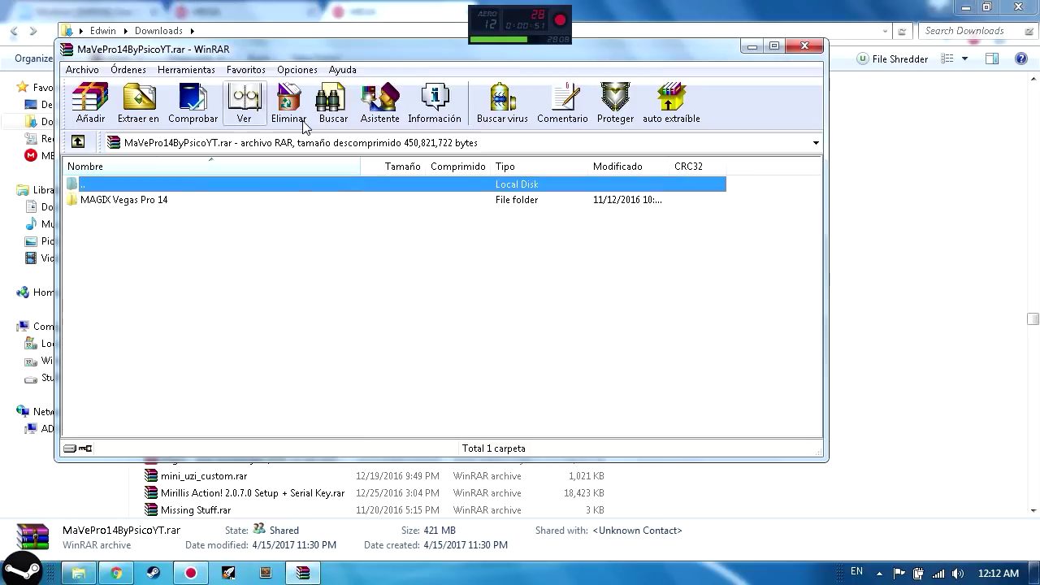
double_click(160, 205)
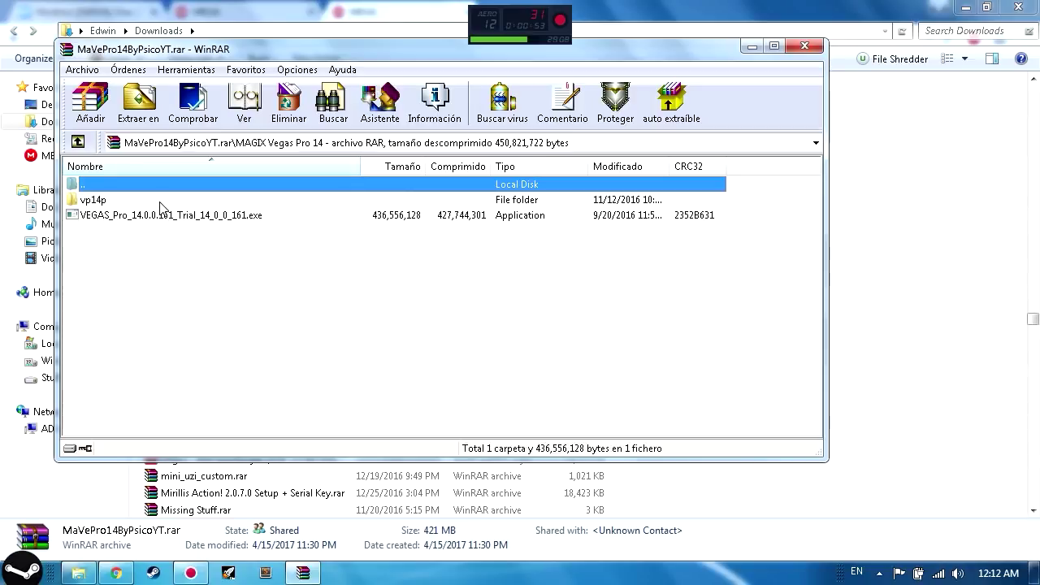
double_click(170, 187)
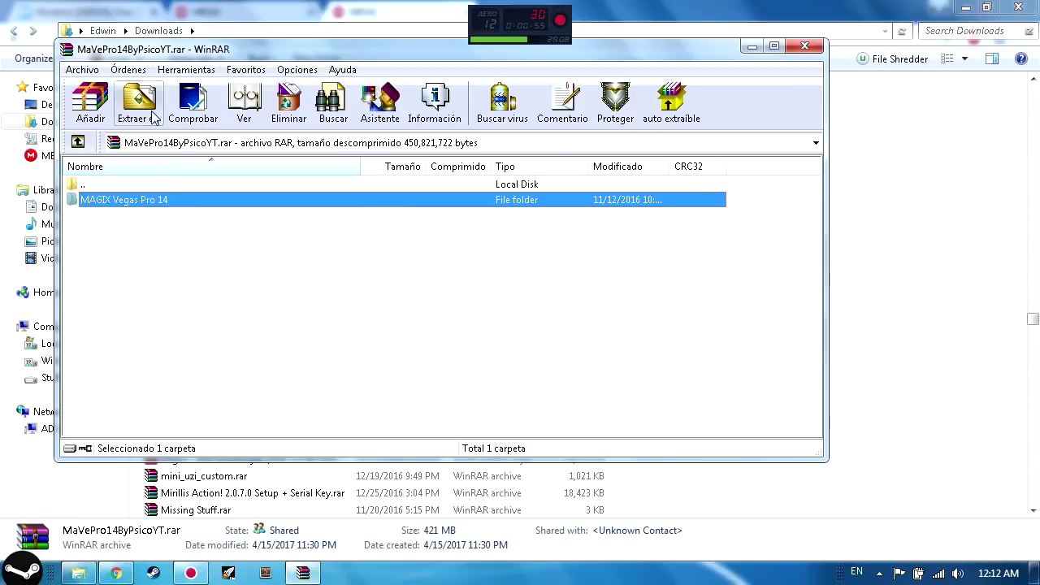
left_click(805, 46)
Open the extracted MaVePro14ByPsicoYT > MAGIX Vegas Pro 14 folder
scroll(606, 317, "up", 20)
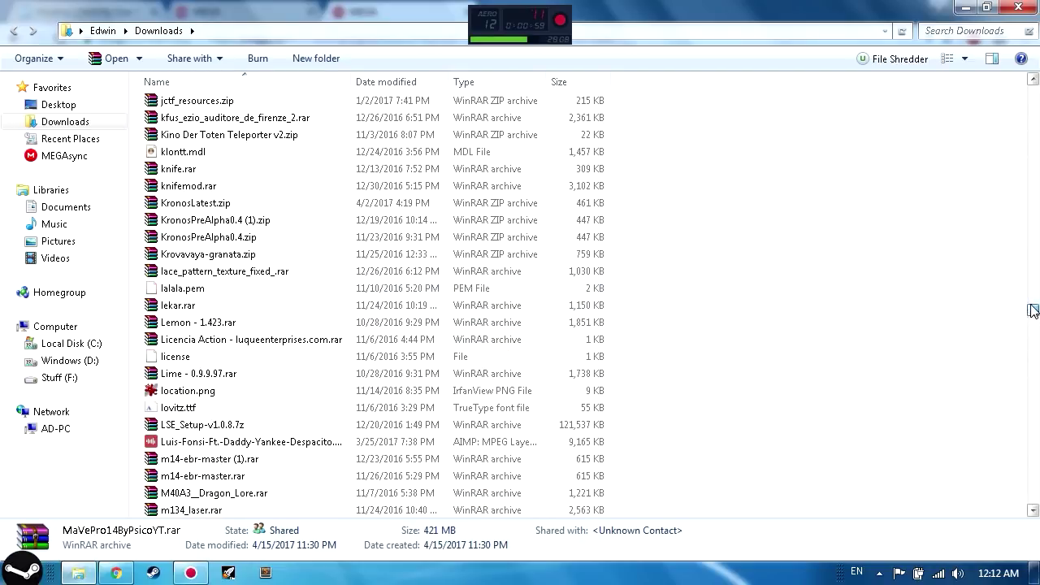
double_click(283, 158)
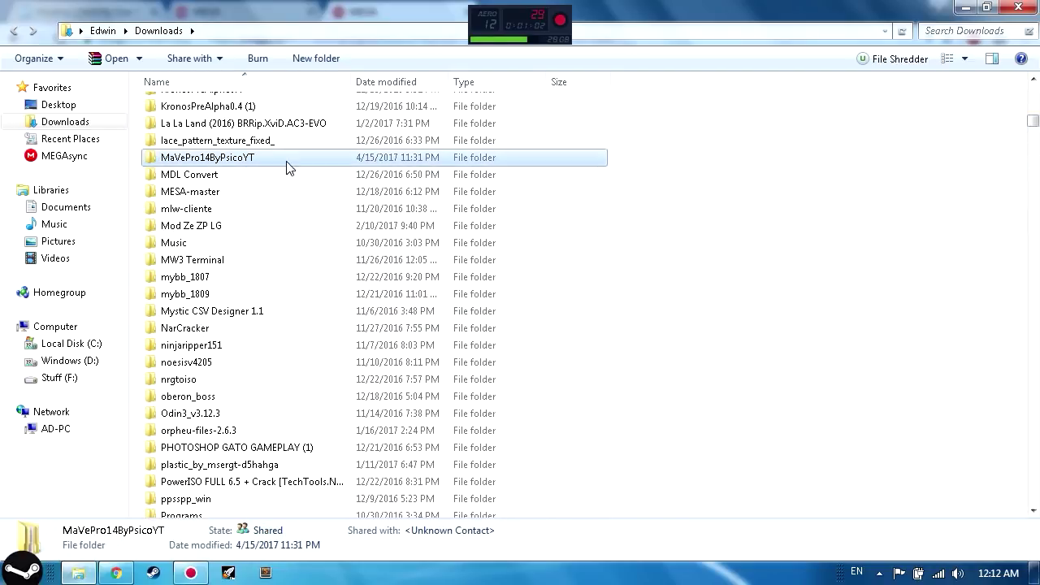
left_click(221, 108)
double_click(222, 108)
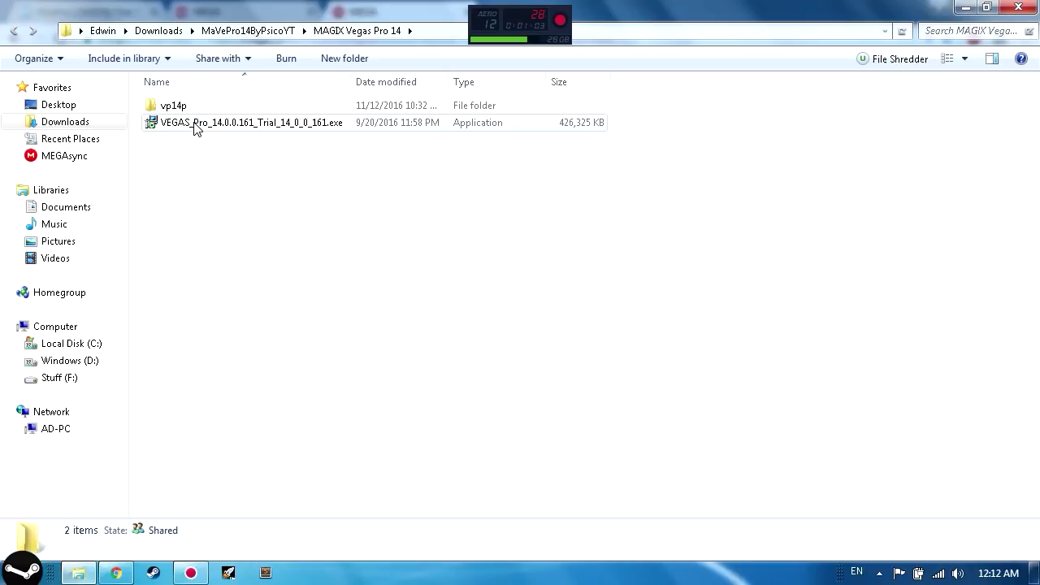
Run the VEGAS Pro trial setup in Spanish, accept the licence, and install into the default folder
double_click(166, 124)
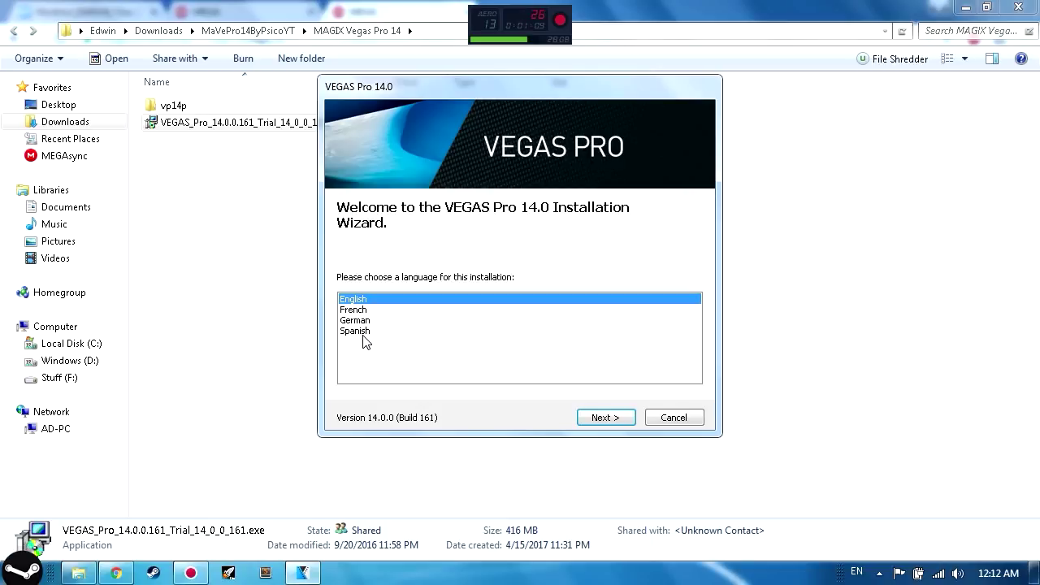
left_click(362, 332)
left_click(606, 417)
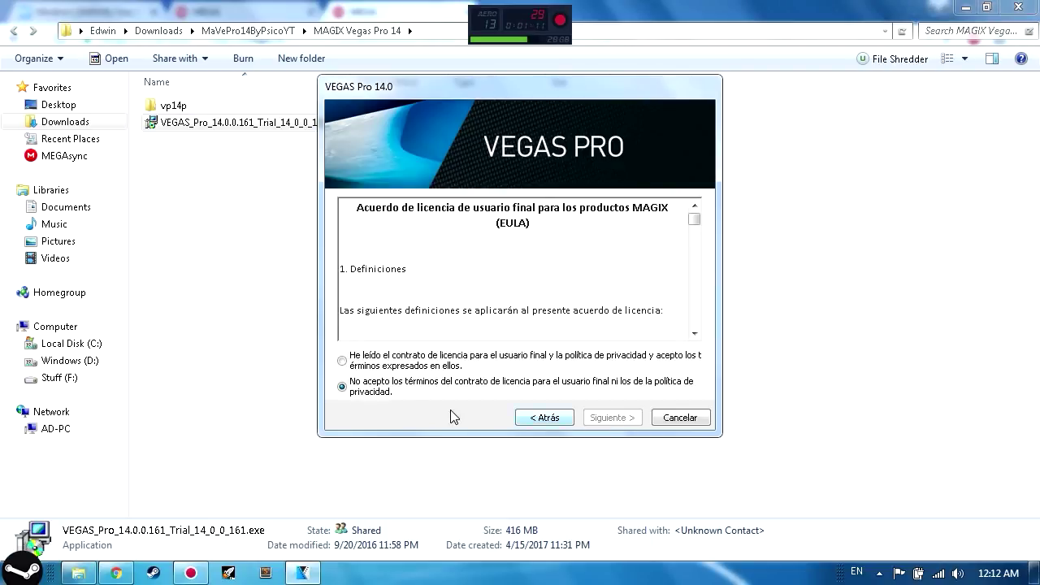
left_click(452, 370)
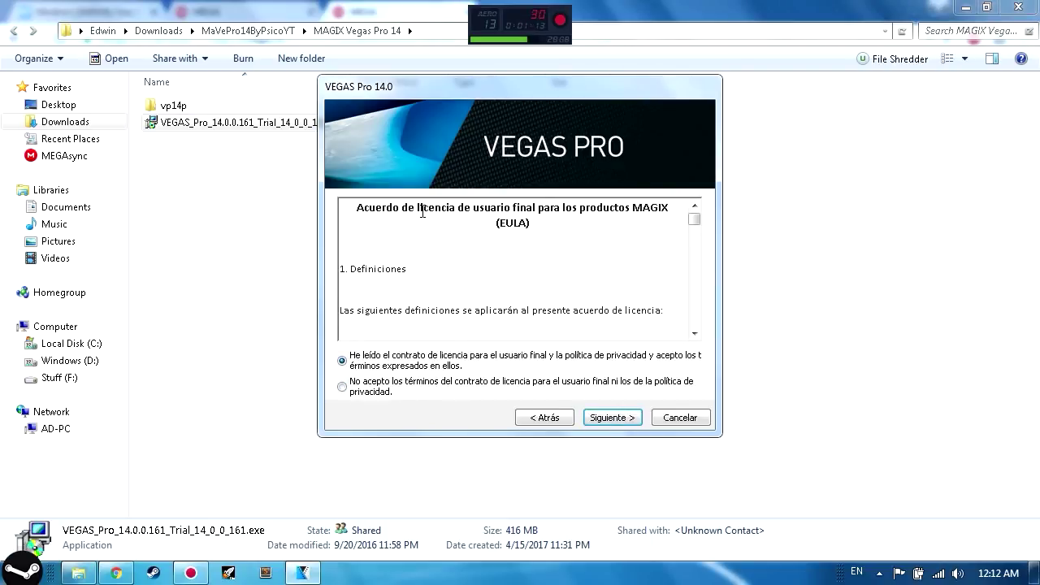
left_click(616, 420)
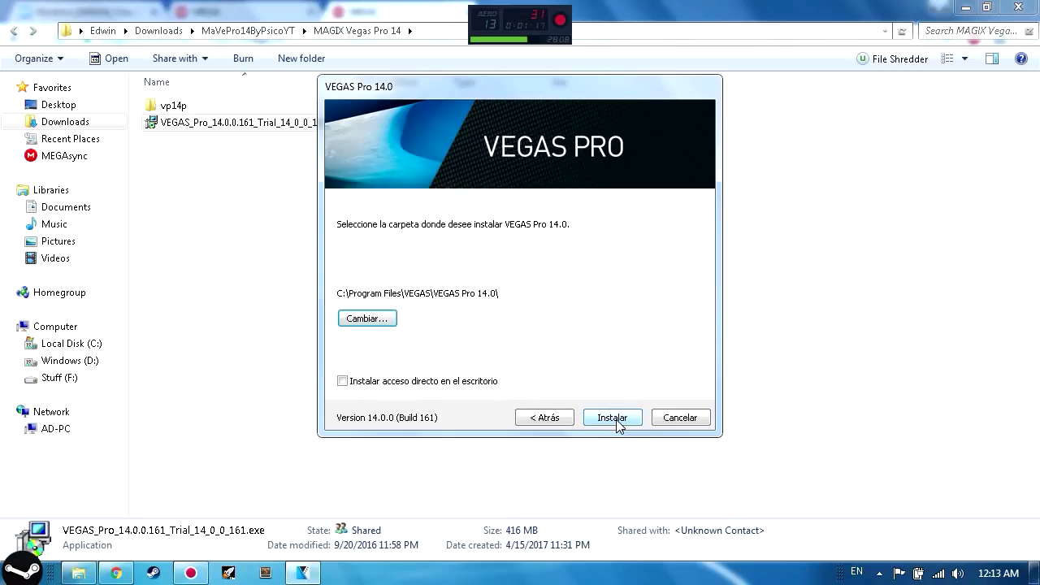
left_click(622, 417)
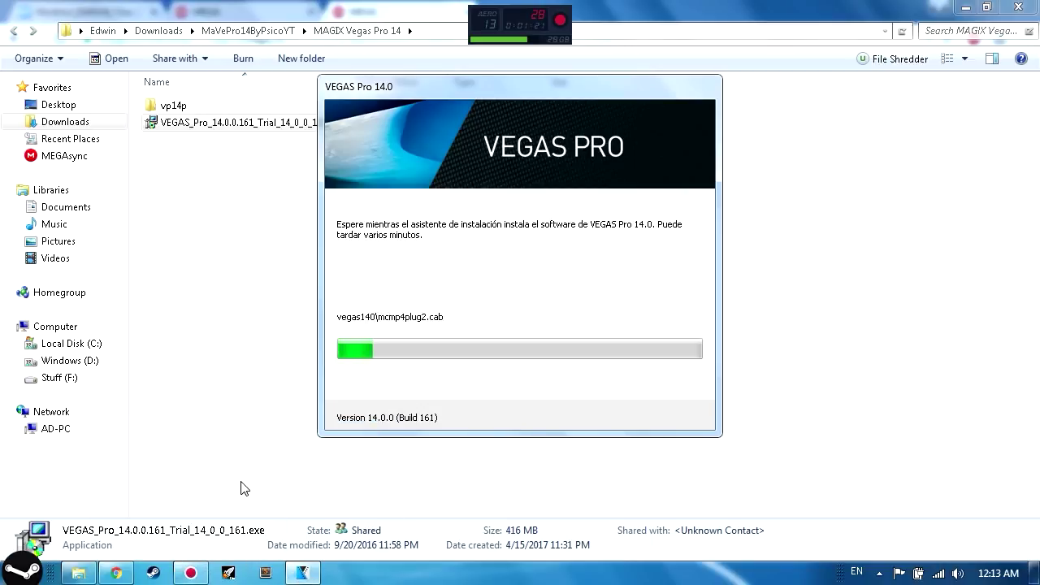
mouse_move(195, 575)
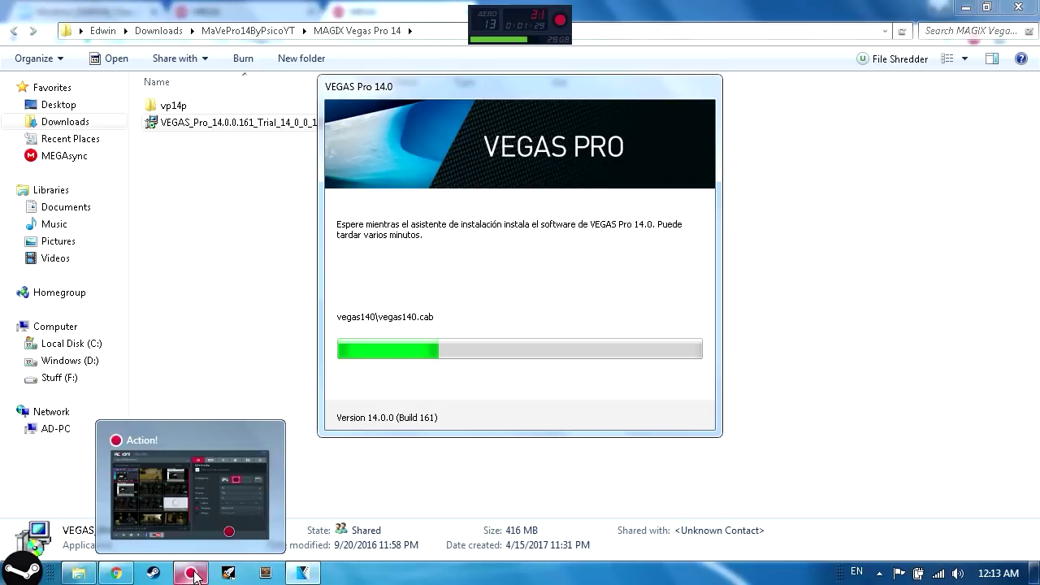
left_click(195, 574)
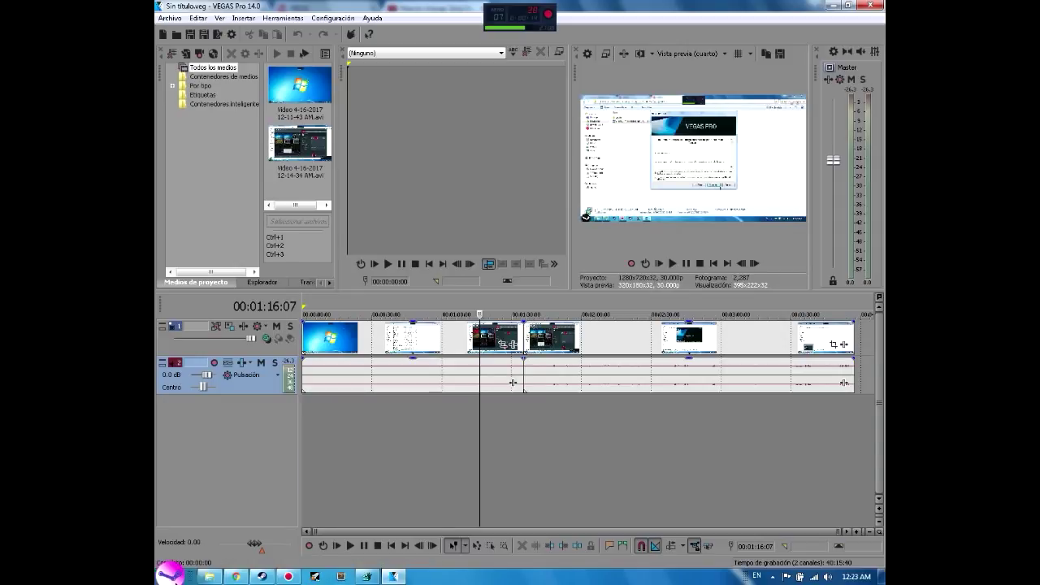
Search the Start menu for regedit and bring up regedit.exe's launch options
left_click(177, 578)
type("regedit")
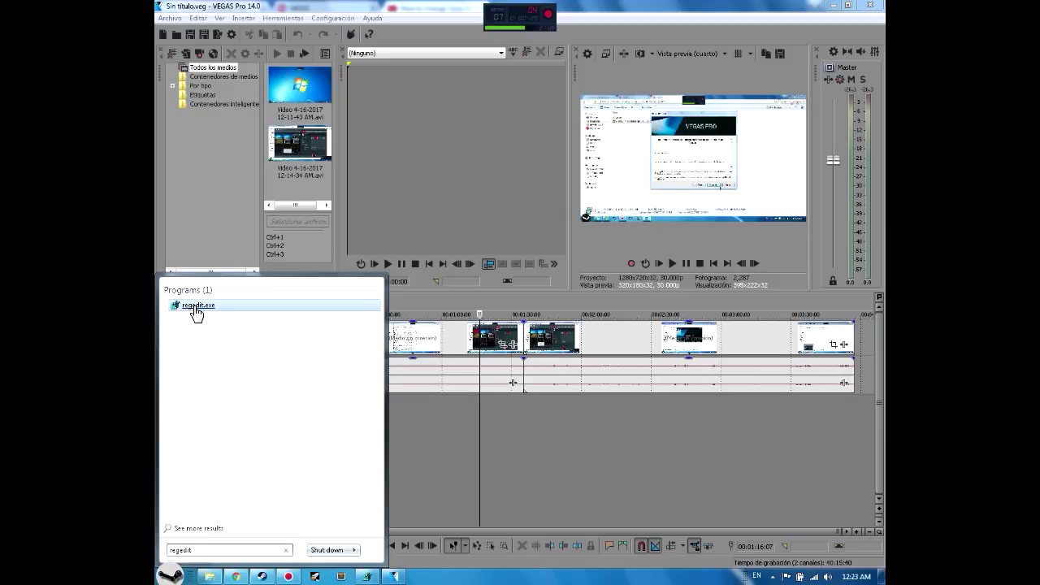
right_click(197, 310)
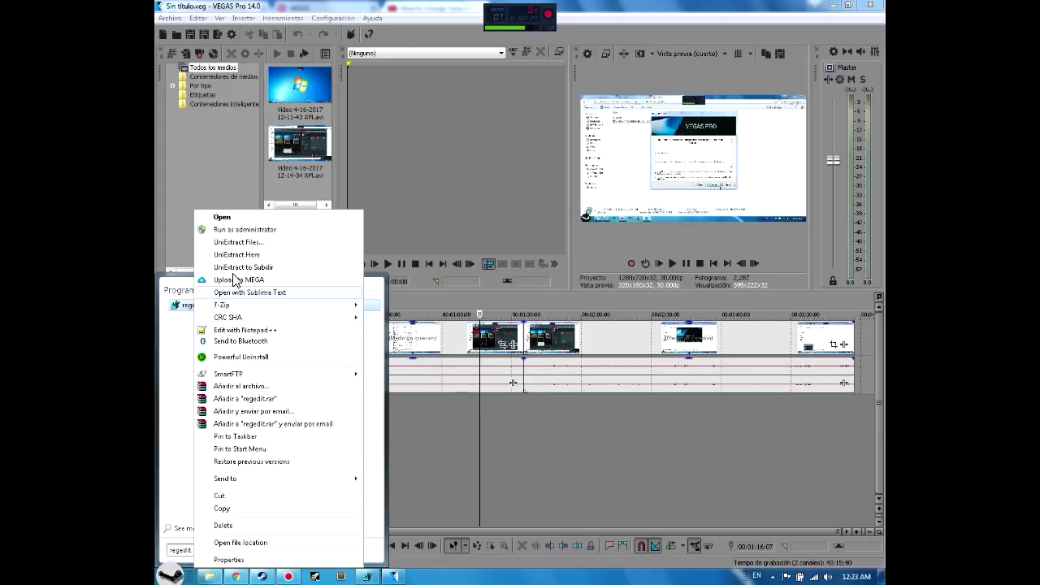
Run Registry Editor as administrator and maximize its window
left_click(260, 231)
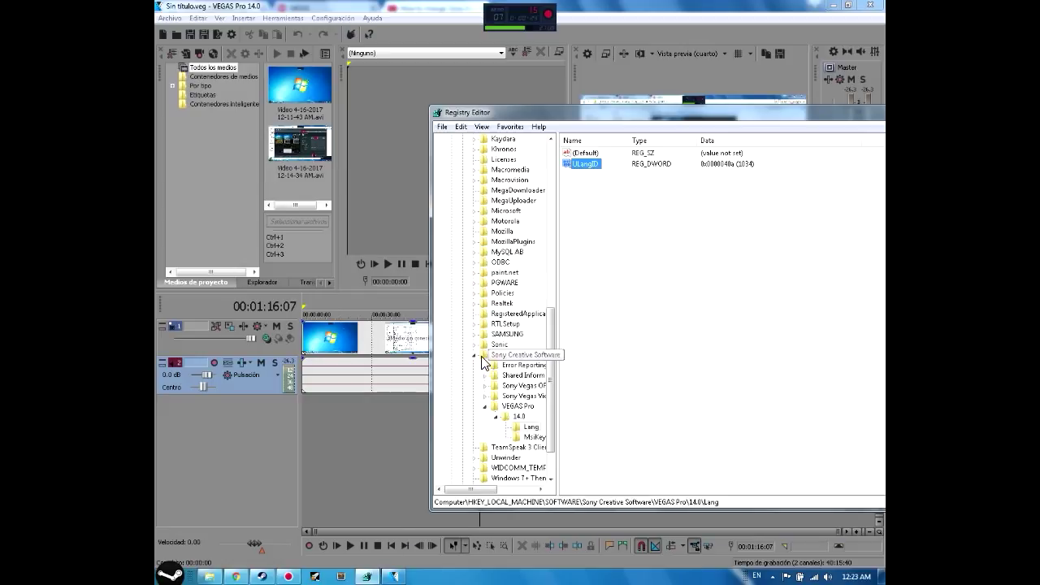
double_click(481, 355)
scroll(460, 302, "up", 12)
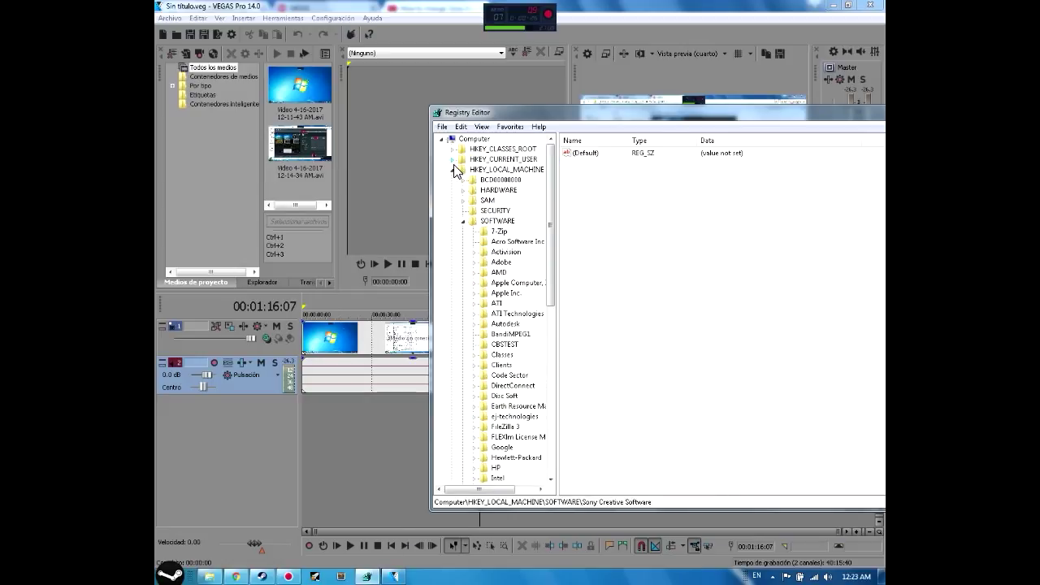
left_click(454, 170)
double_click(475, 112)
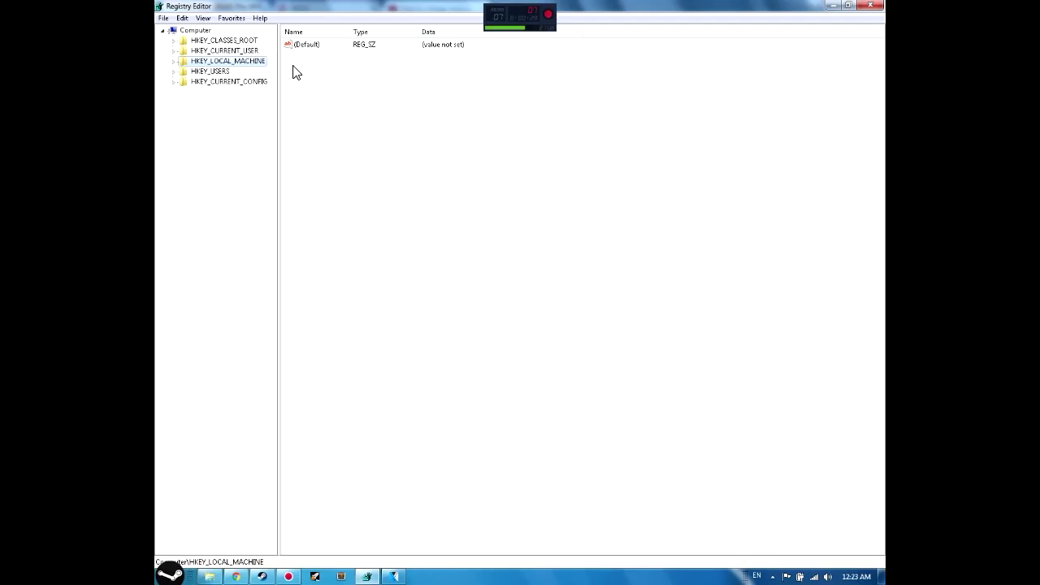
Expand HKEY_LOCAL_MACHINE > SOFTWARE > Sony Creative Software > VEGAS Pro > 14.0 in the key tree
left_click(200, 41)
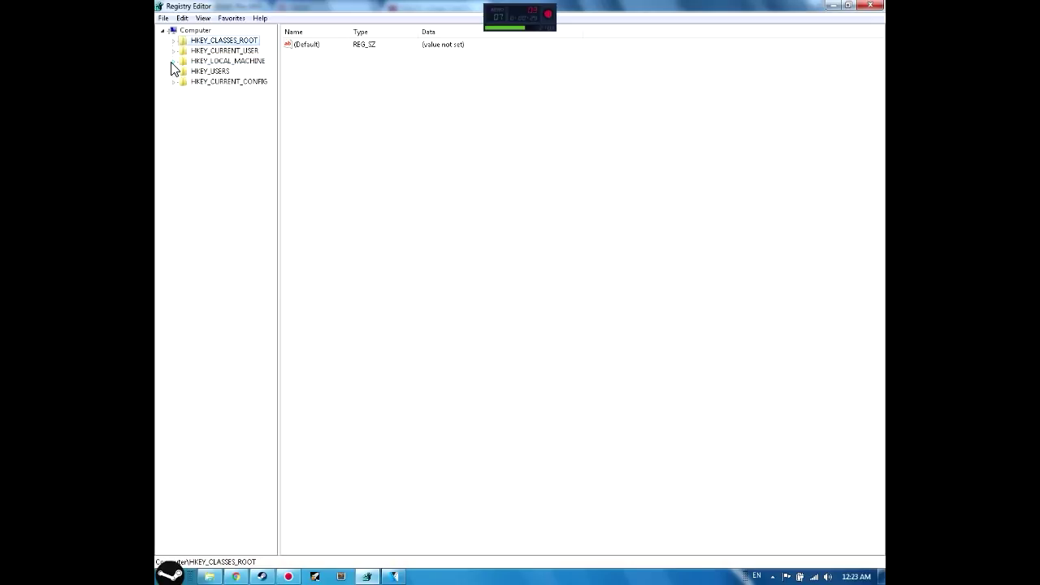
left_click(175, 62)
left_click(174, 61)
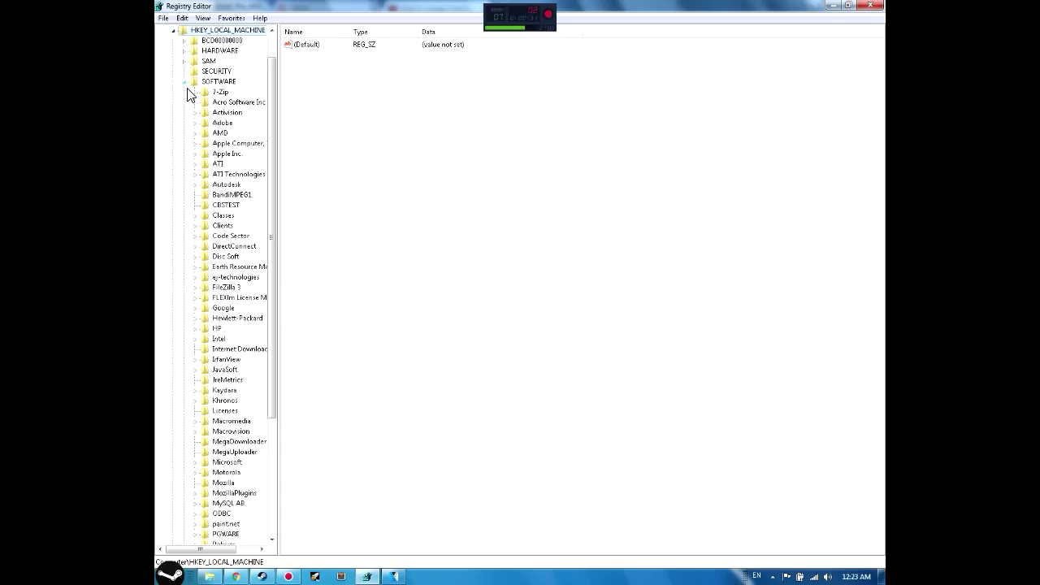
left_click(187, 84)
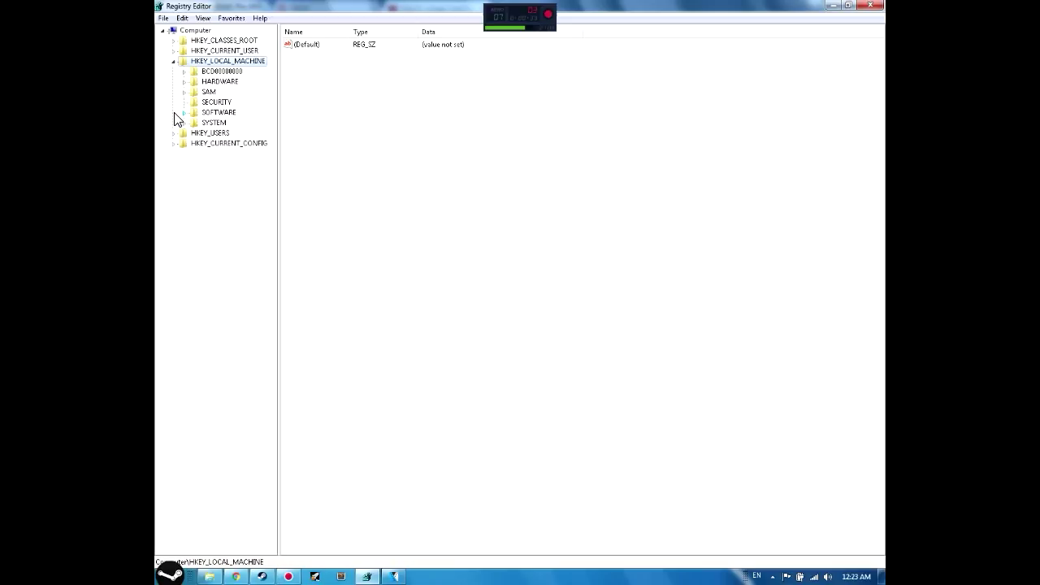
left_click(183, 113)
scroll(213, 471, "down", 3)
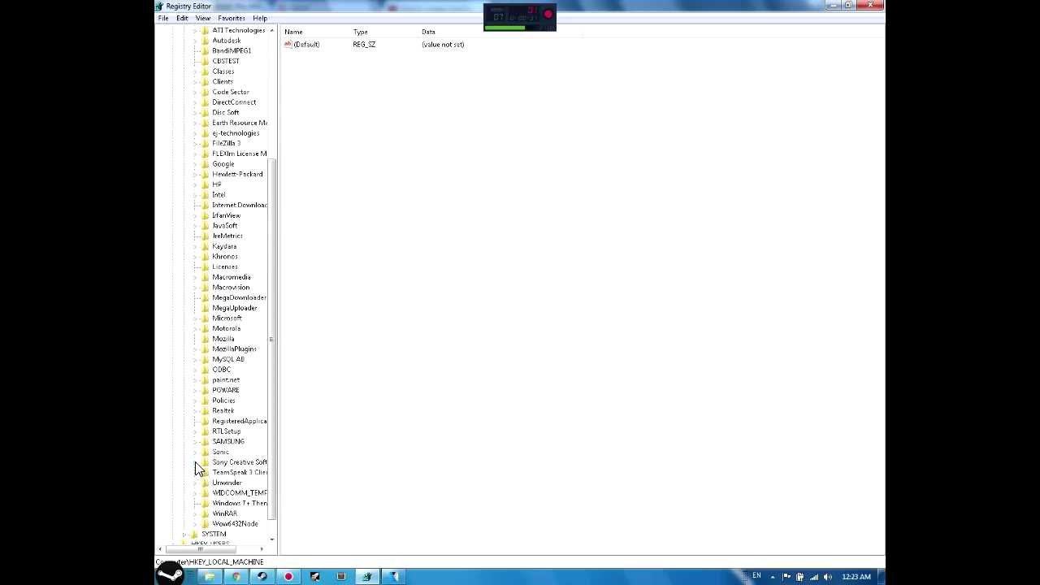
left_click(195, 462)
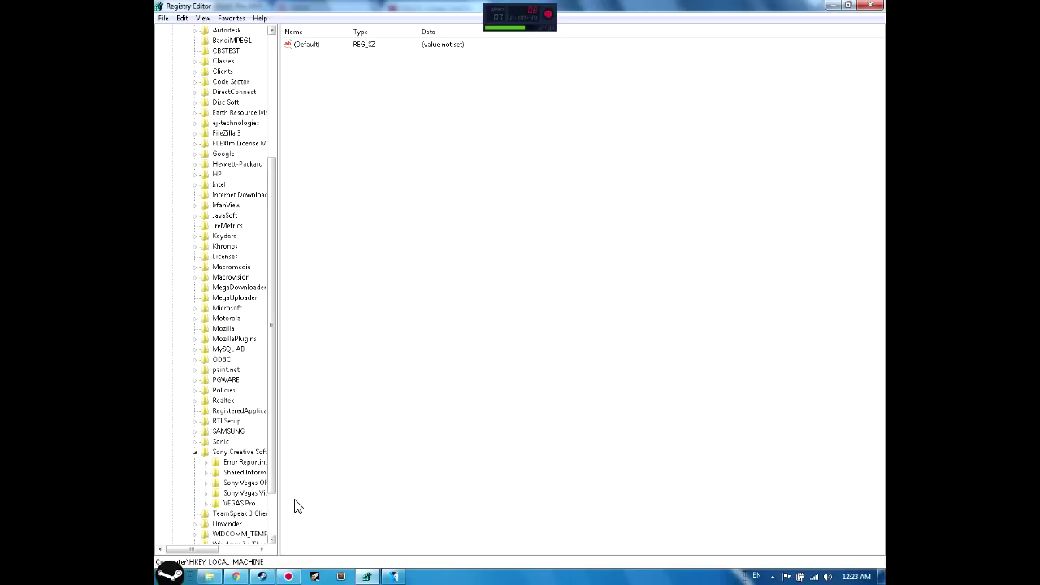
left_click_drag(277, 501, 295, 503)
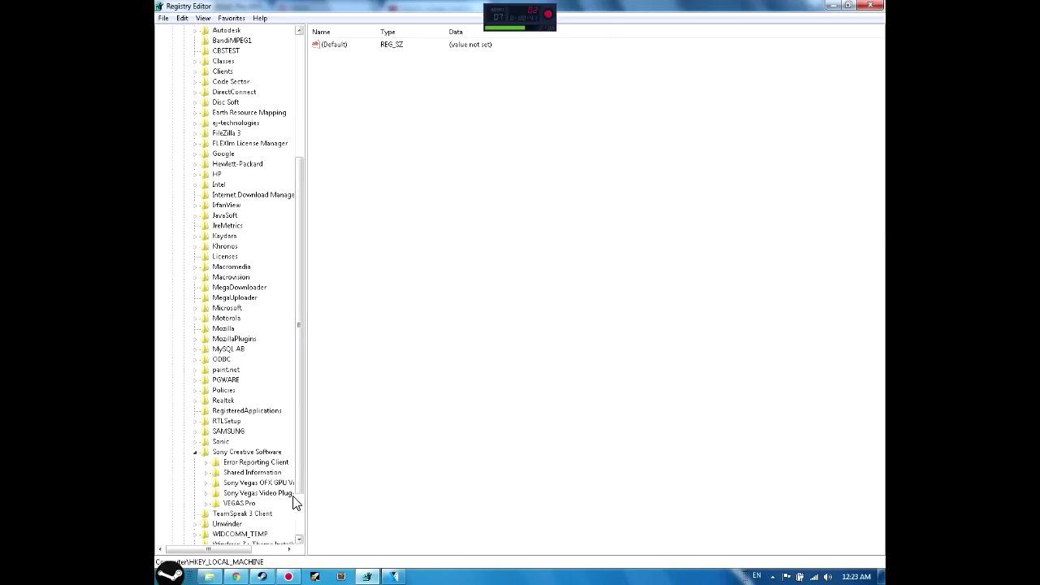
left_click(206, 504)
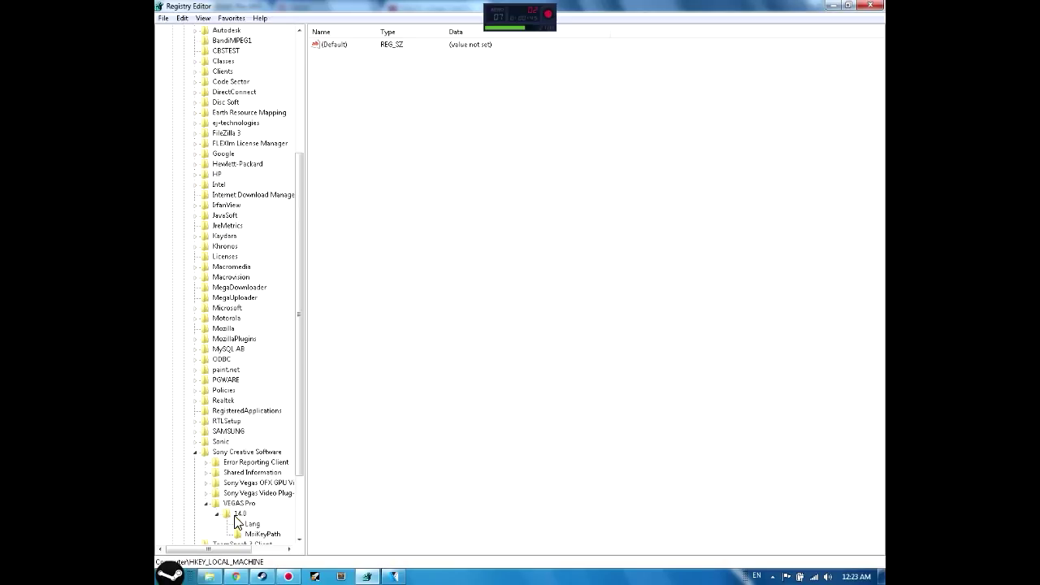
left_click(217, 516)
left_click(217, 516)
In the Lang key, change ULangID's hexadecimal data from 40a to 409, then return to VEGAS Pro
left_click(253, 525)
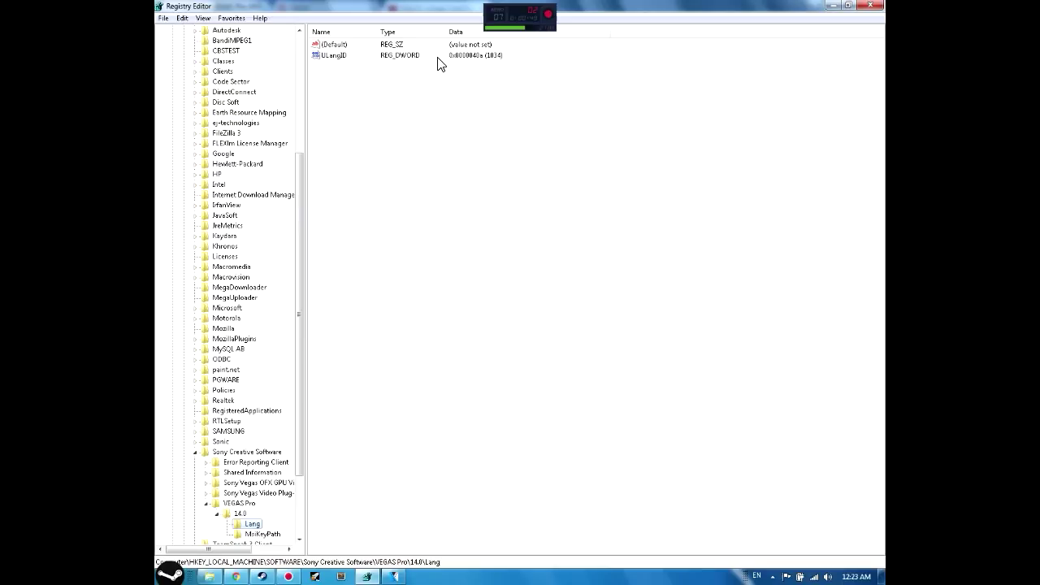
left_click(470, 60)
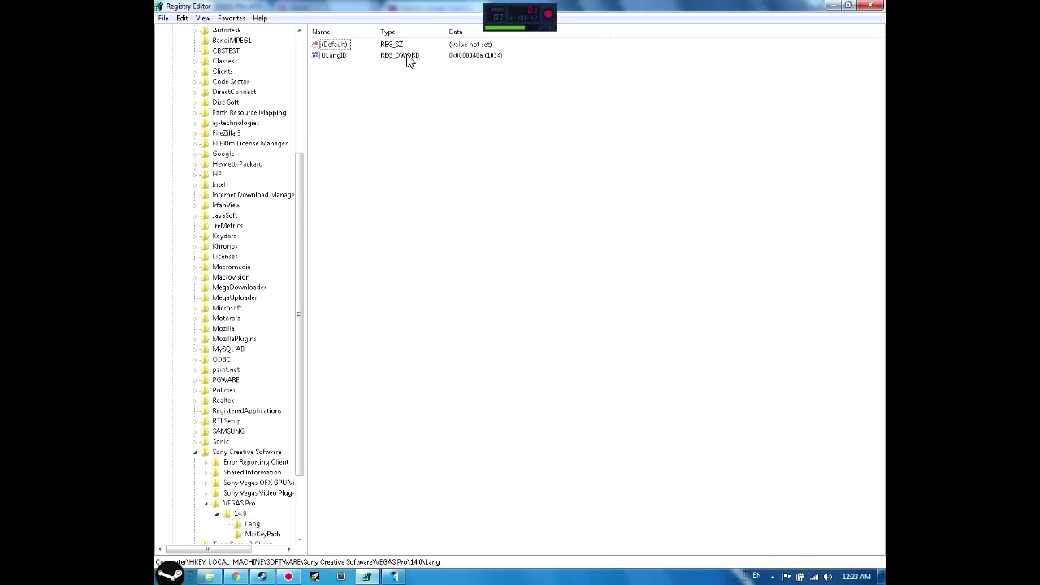
double_click(327, 56)
left_click(213, 114)
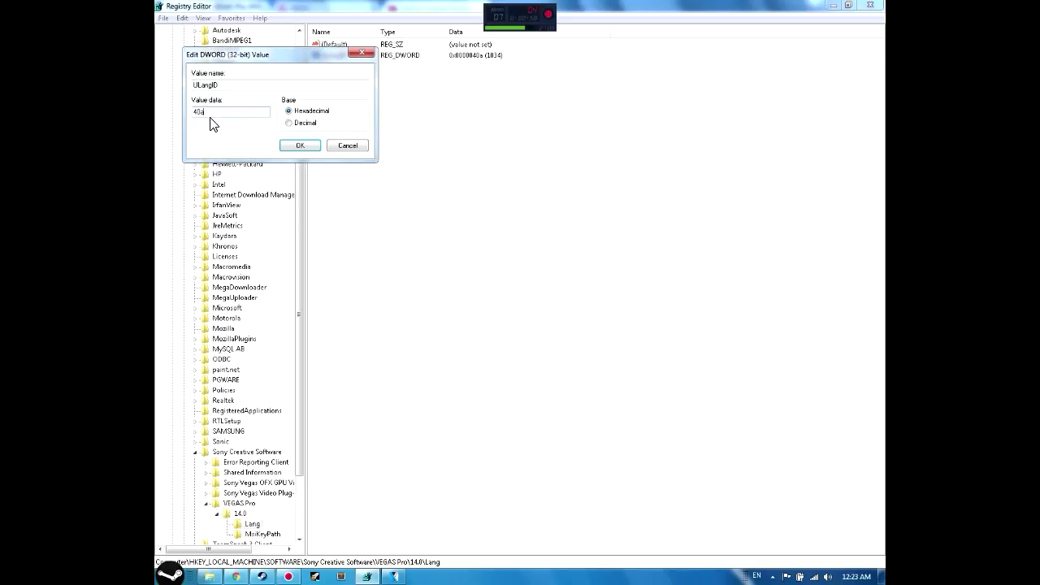
left_click_drag(206, 113, 193, 114)
type("4")
left_click(304, 143)
left_click(393, 576)
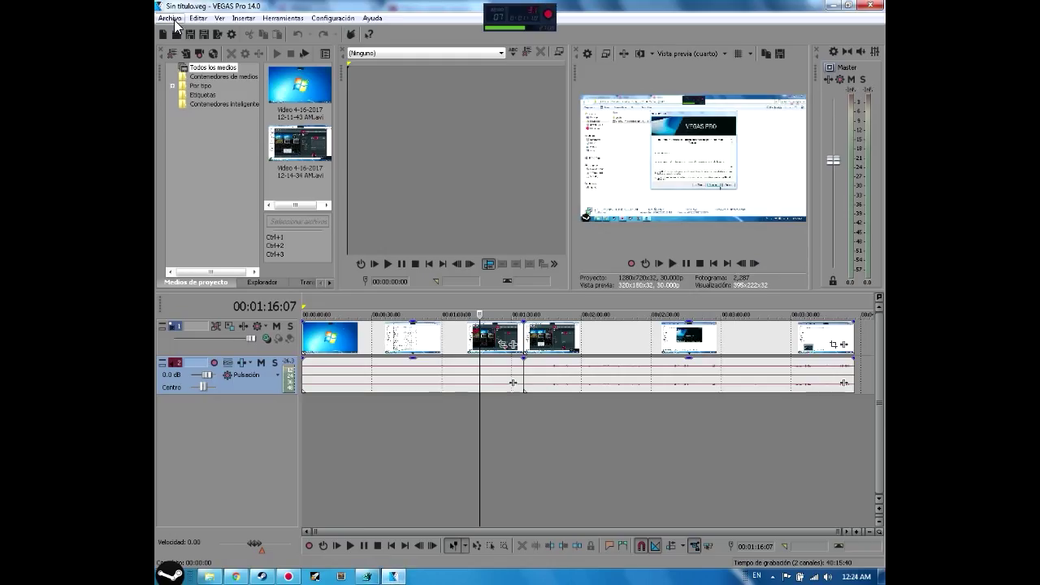
Minimize VEGAS Pro and close Registry Editor
left_click(831, 5)
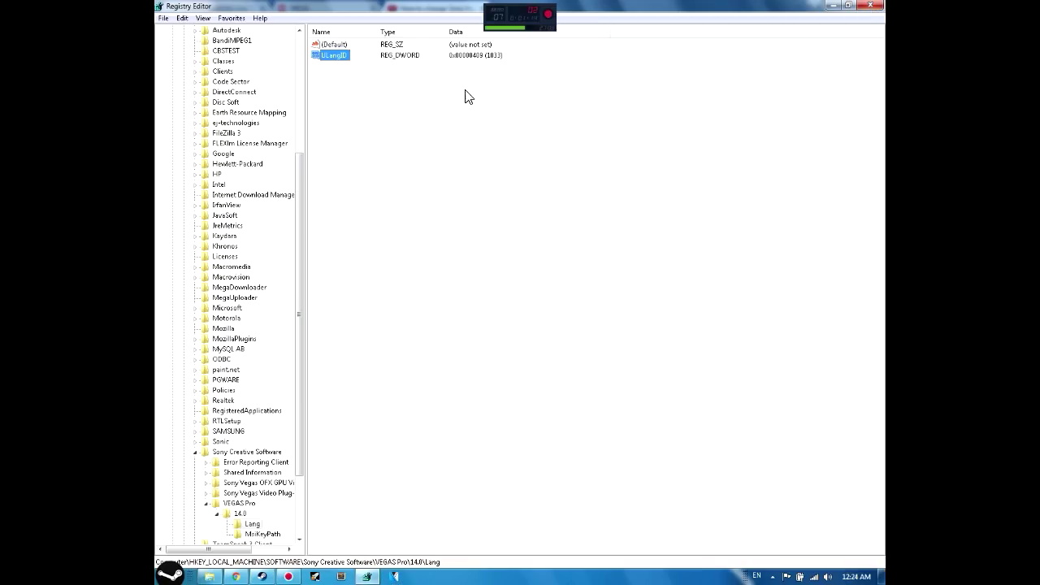
left_click(831, 4)
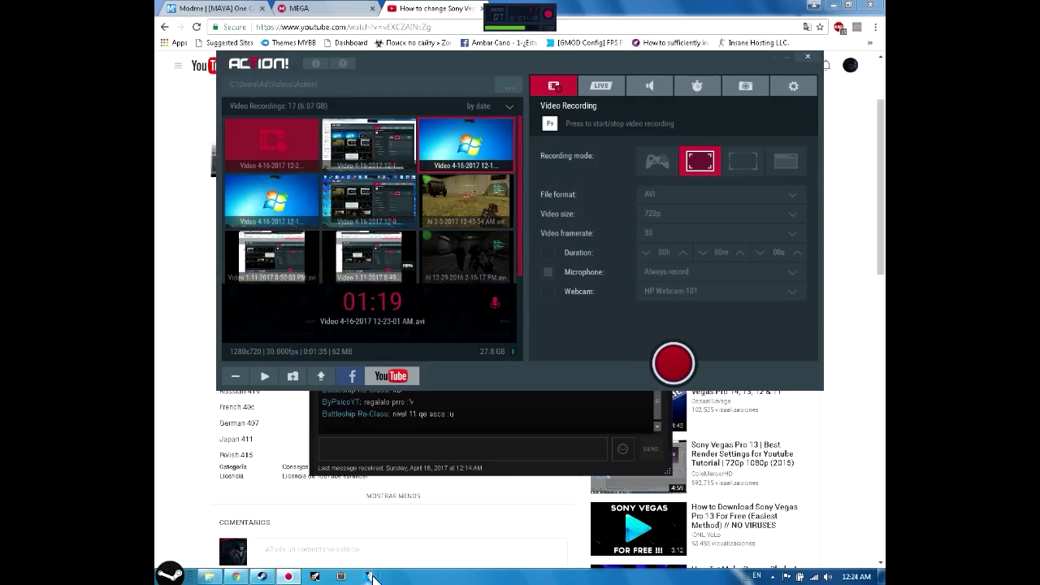